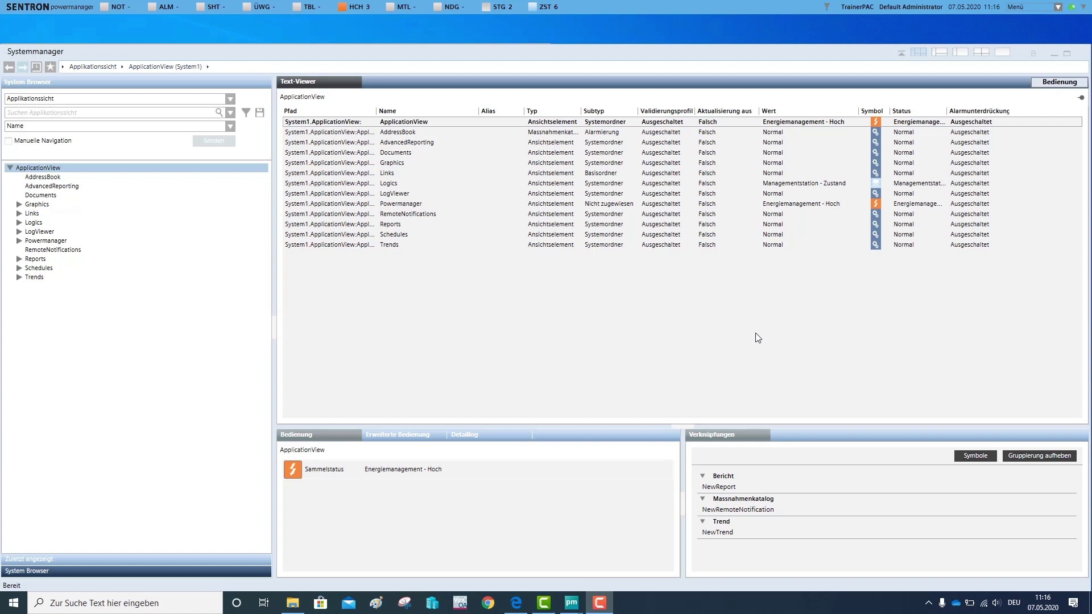
- Switch the Systemmanager's ApplicationView from Bedienung to Konfiguration mode
{"action": "left_click", "coordinate": [230, 100]}
{"action": "left_click", "coordinate": [223, 114]}
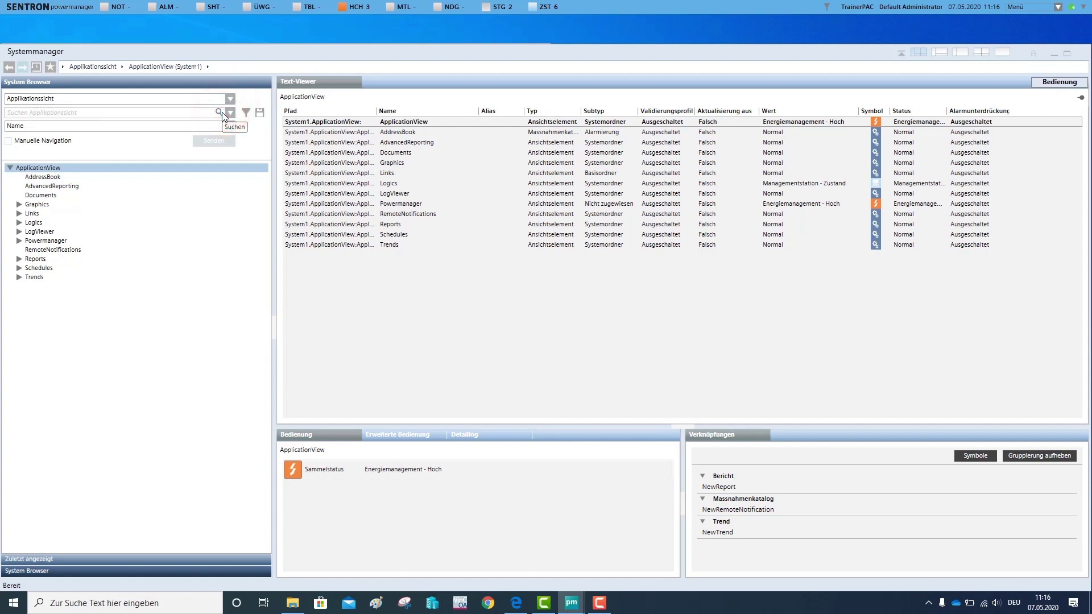
{"action": "left_click", "coordinate": [1057, 83]}
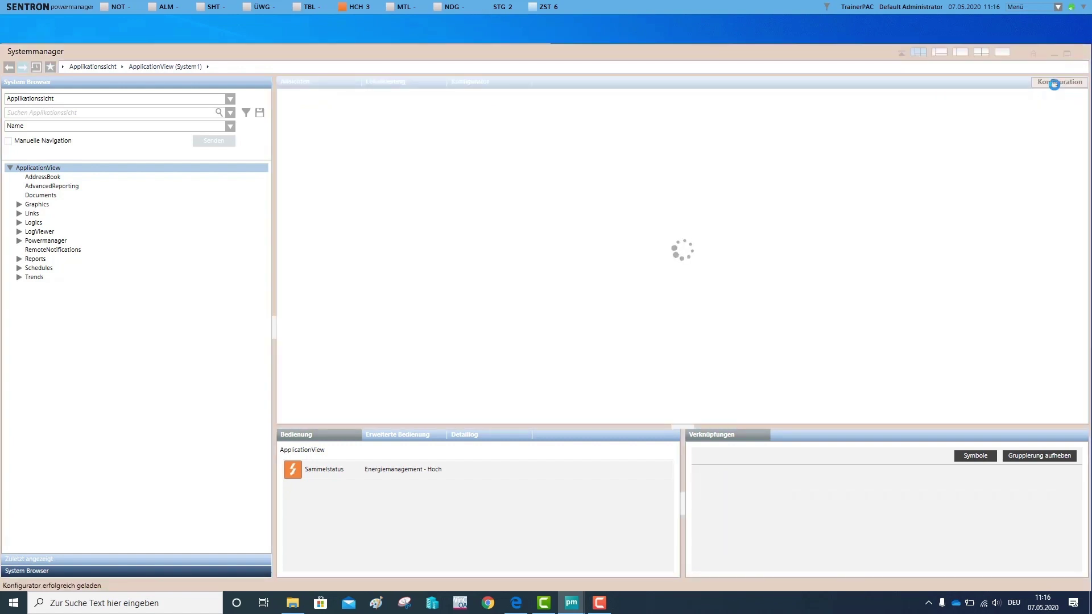
- Select the Powermanager node in the System Browser and show its System tab settings
{"action": "left_click", "coordinate": [53, 241]}
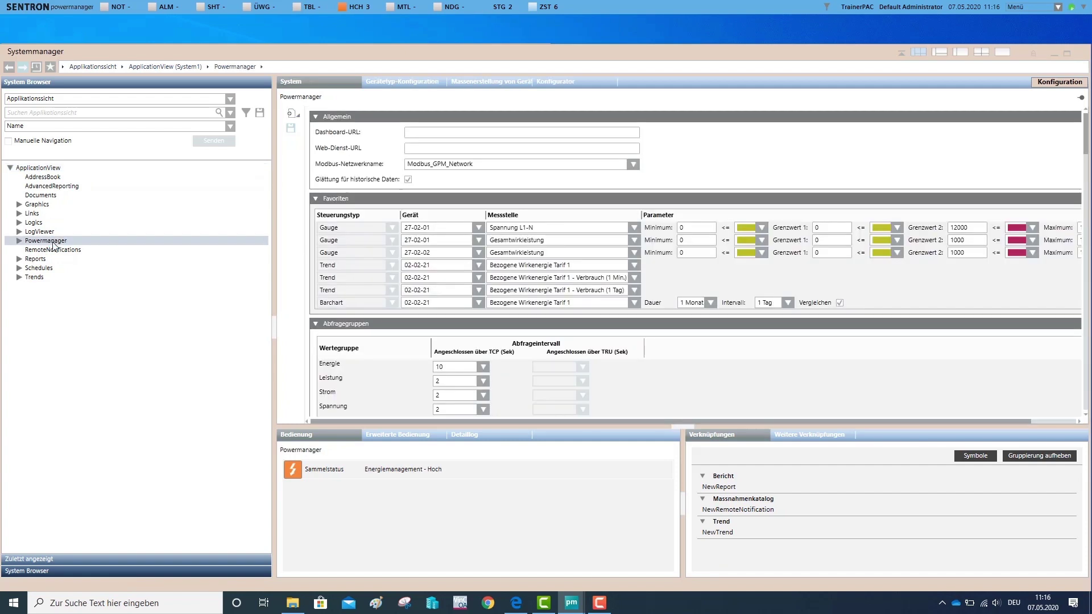
{"action": "left_click", "coordinate": [318, 82]}
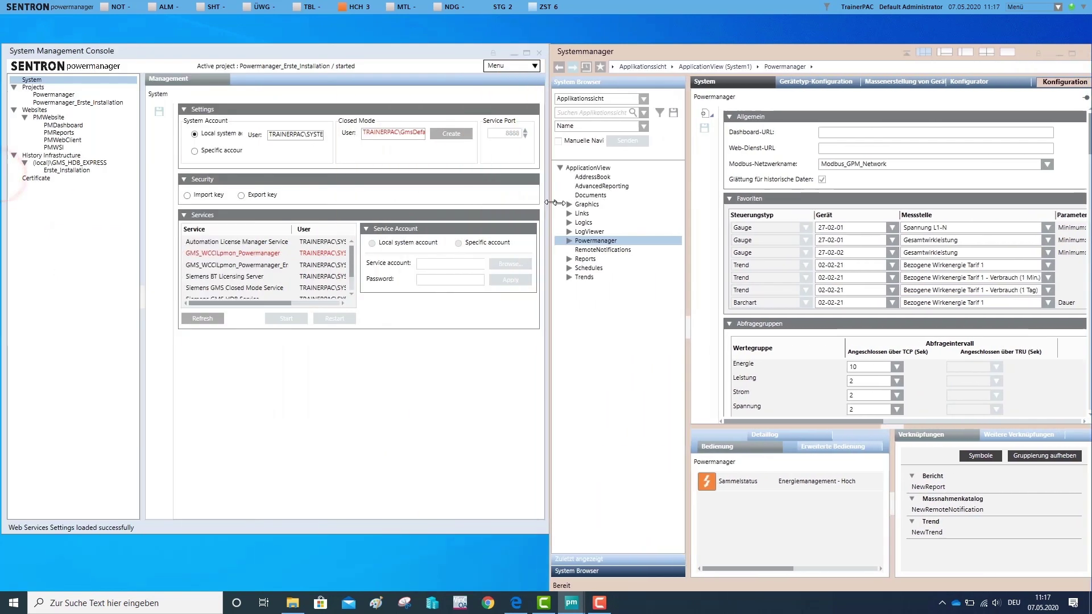
- Copy the PMDashboard website URL from the console and paste it into Dashboard-URL
{"action": "left_click_drag", "start_coordinate": [555, 203], "coordinate": [550, 240]}
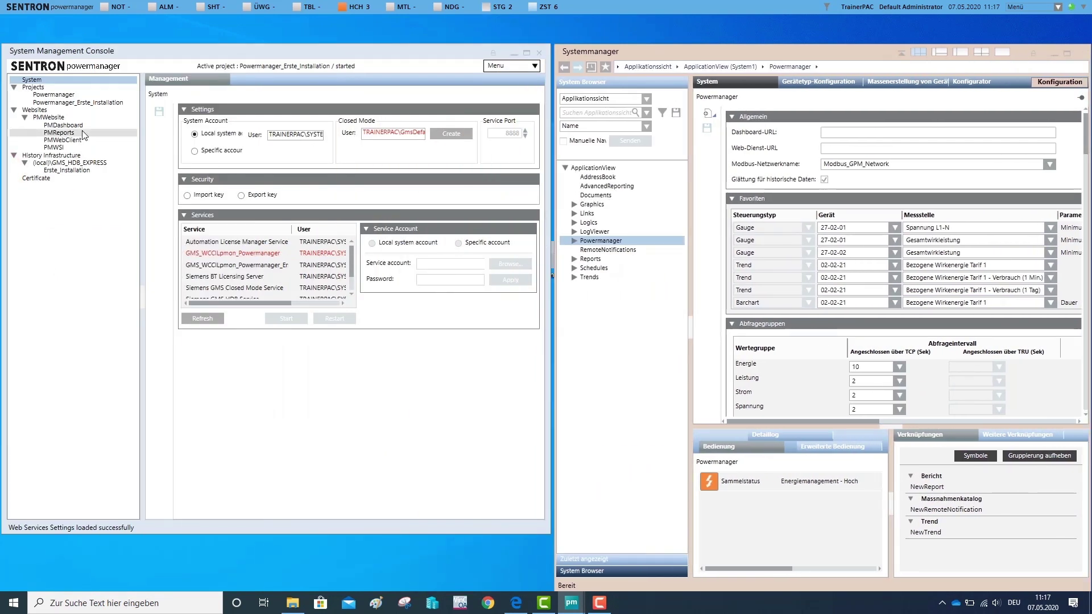
{"action": "left_click", "coordinate": [63, 126]}
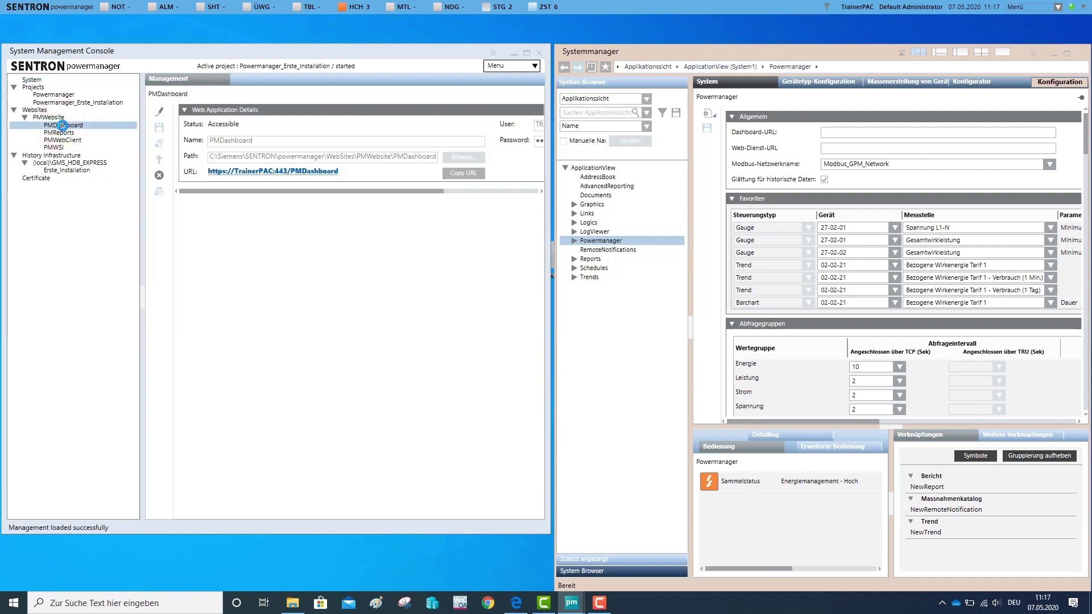
{"action": "left_click", "coordinate": [464, 174]}
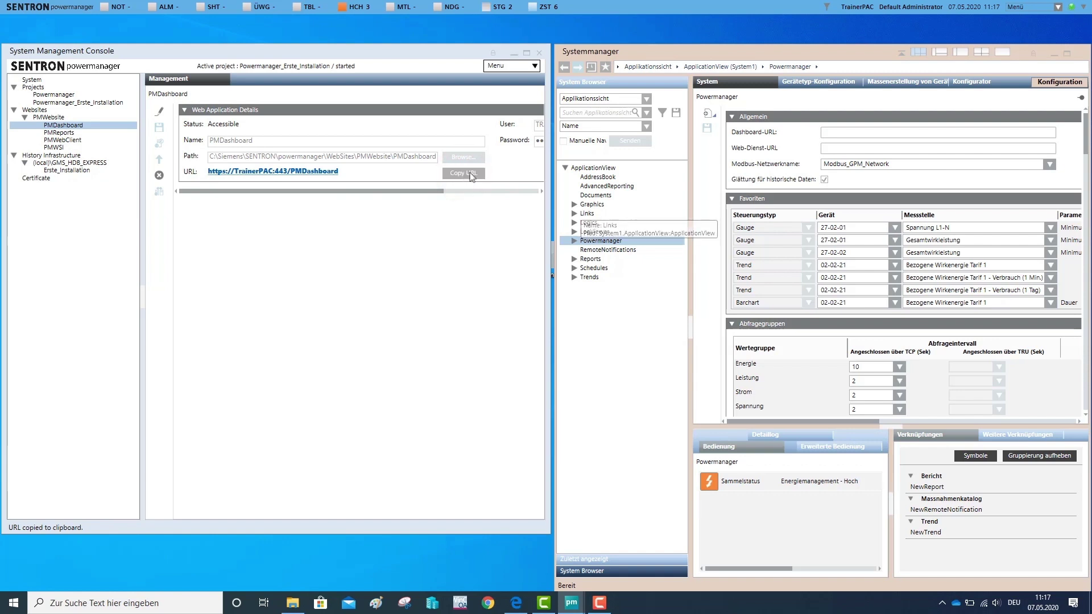
{"action": "left_click", "coordinate": [846, 132]}
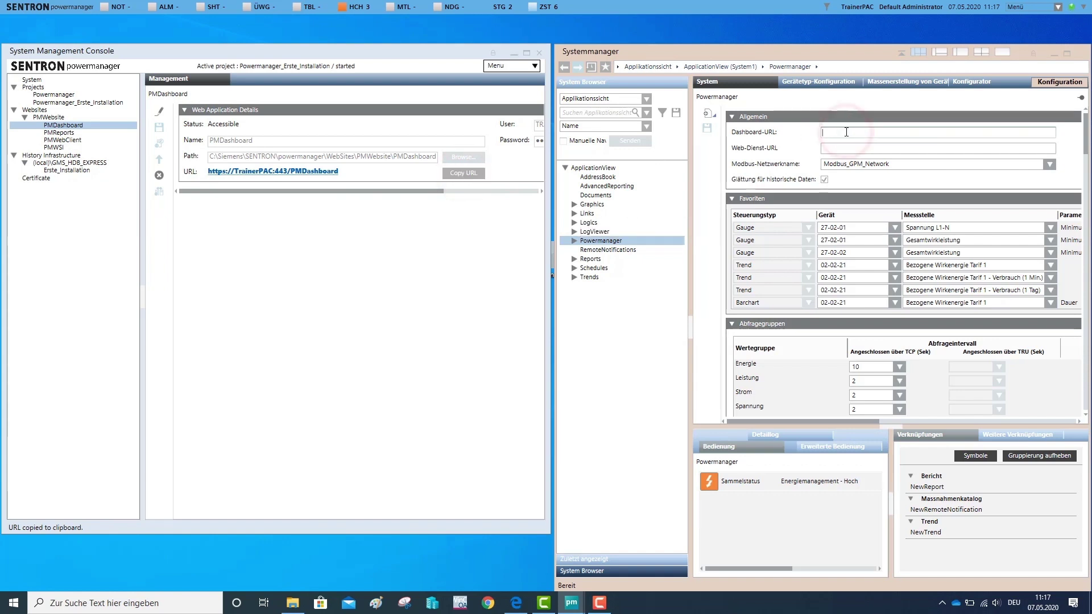
{"action": "key", "text": "ctrl+v"}
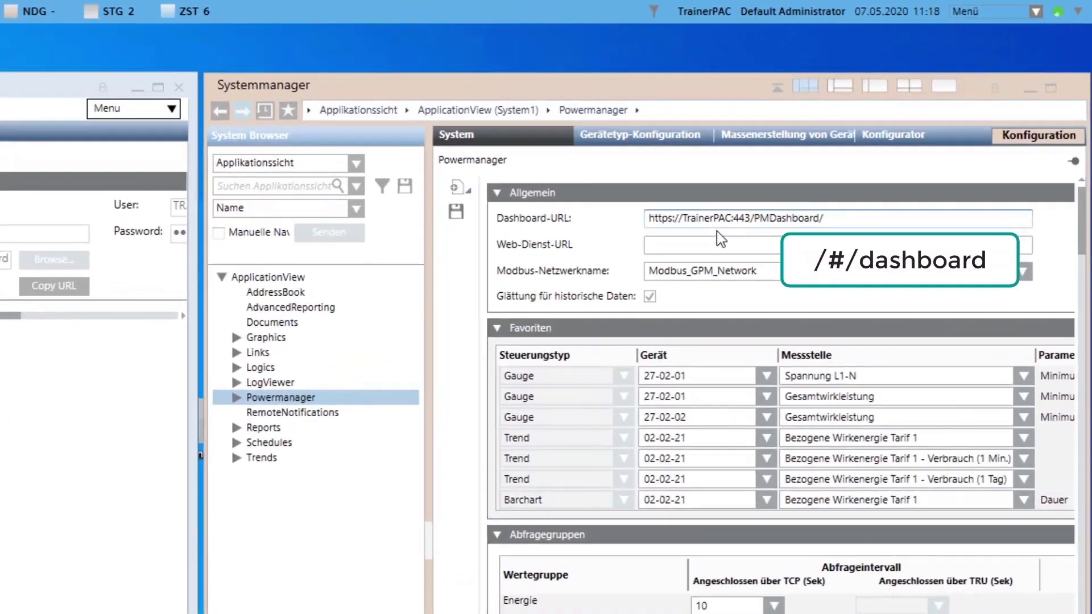
{"action": "type", "text": "#/da"}
{"action": "type", "text": "shboard"}
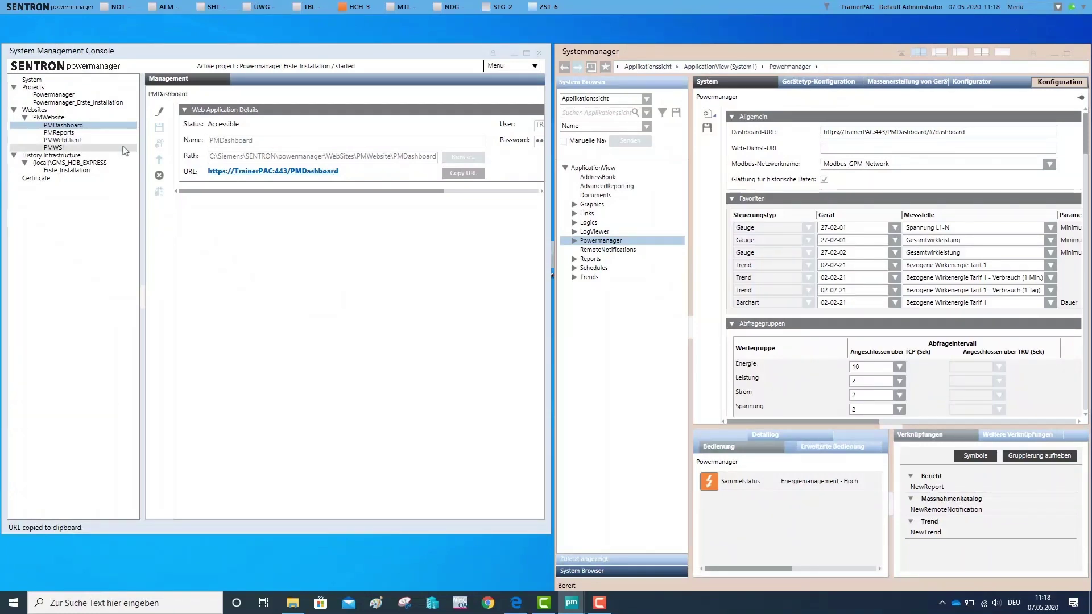
- Paste the copied PMWSI address into Web-Dienst-URL and save the Powermanager settings
{"action": "left_click", "coordinate": [57, 148]}
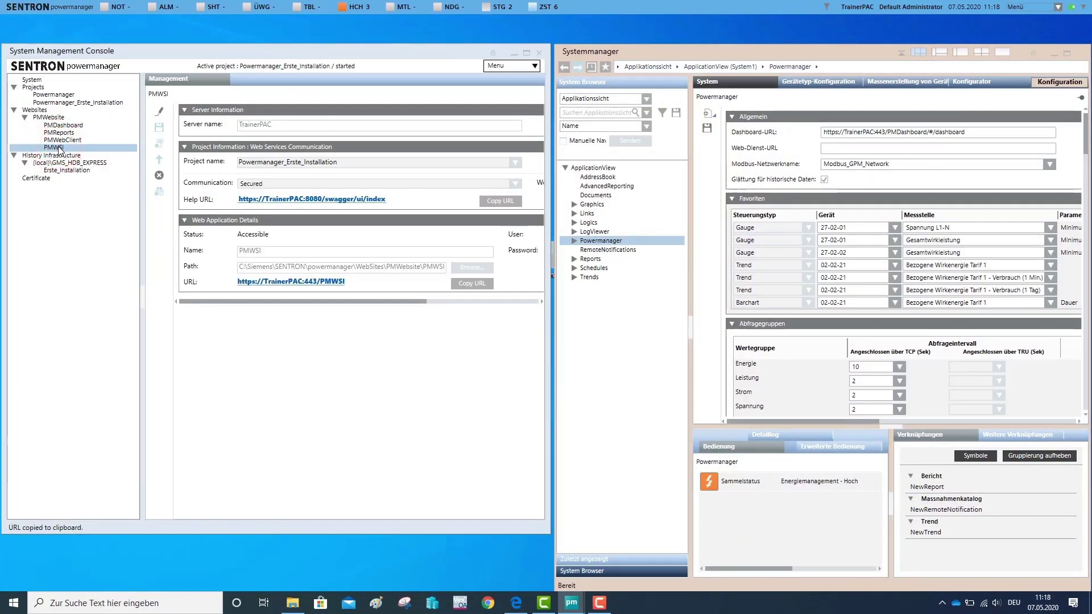
{"action": "left_click", "coordinate": [471, 284]}
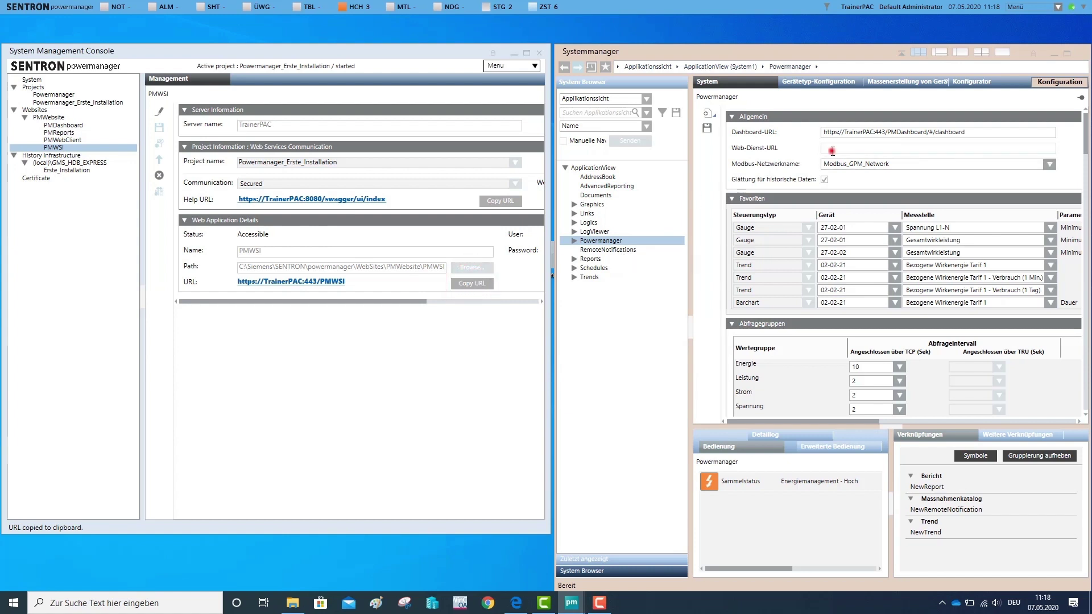
{"action": "left_click", "coordinate": [832, 151]}
{"action": "key", "text": "ctrl+v"}
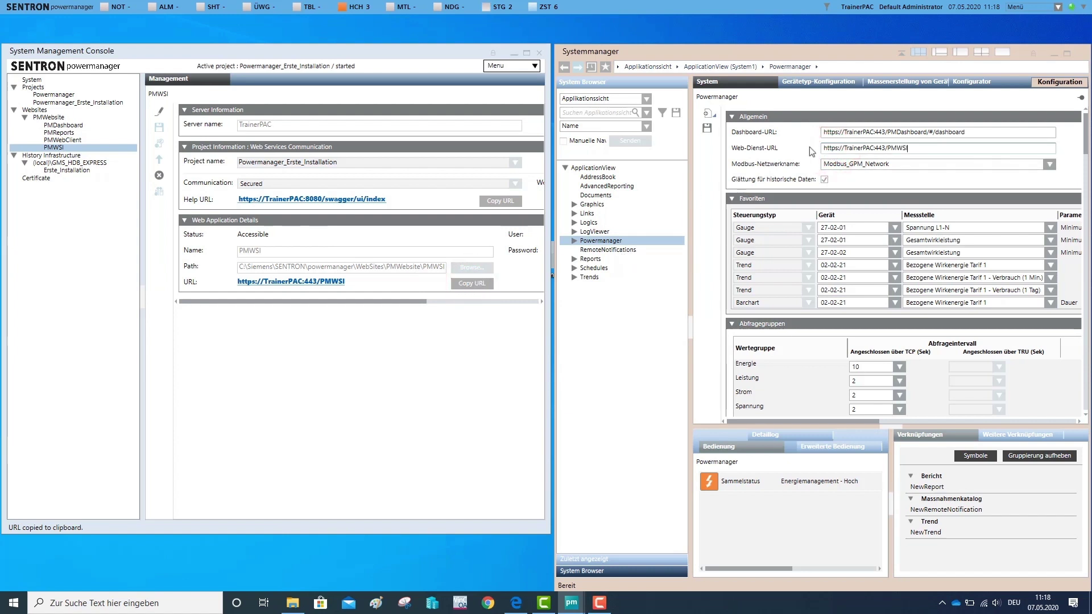
{"action": "left_click", "coordinate": [706, 128]}
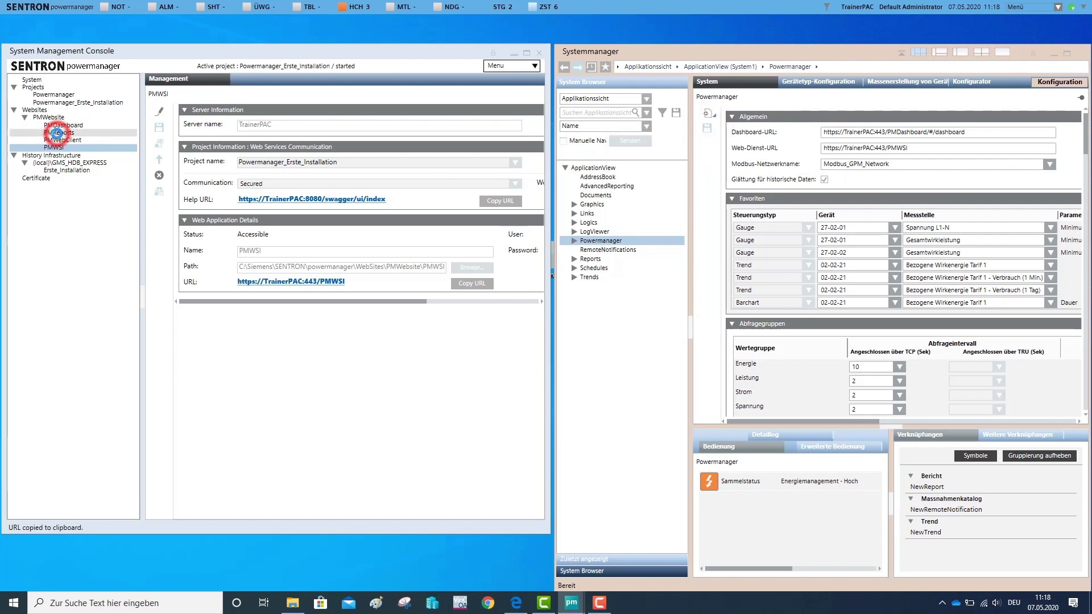
- Copy the PMReports website URL from the console and select the AdvancedReporting node
{"action": "left_click", "coordinate": [59, 132]}
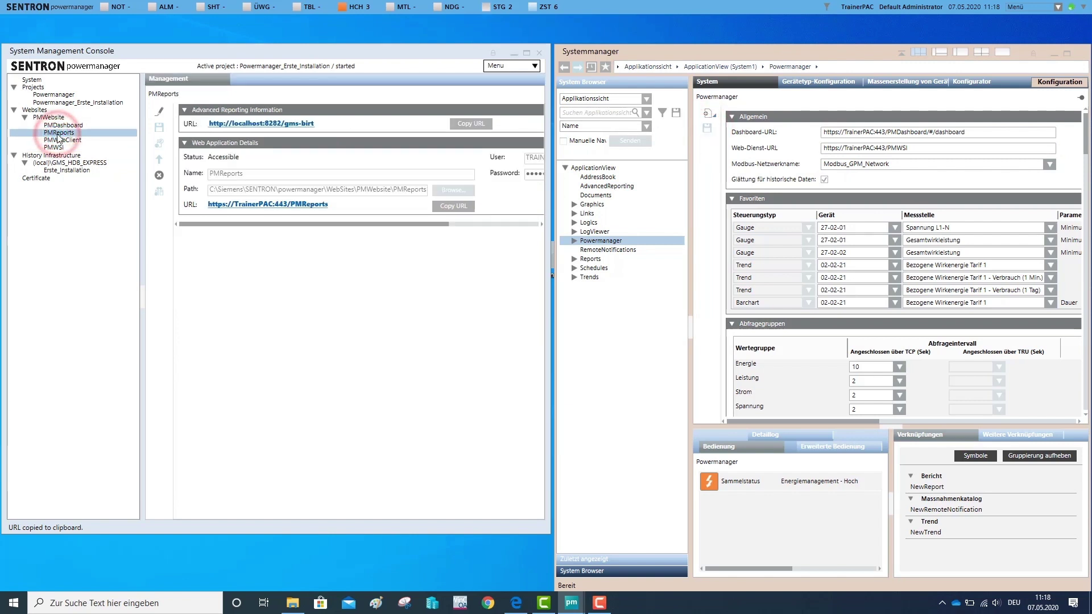
{"action": "left_click", "coordinate": [452, 206]}
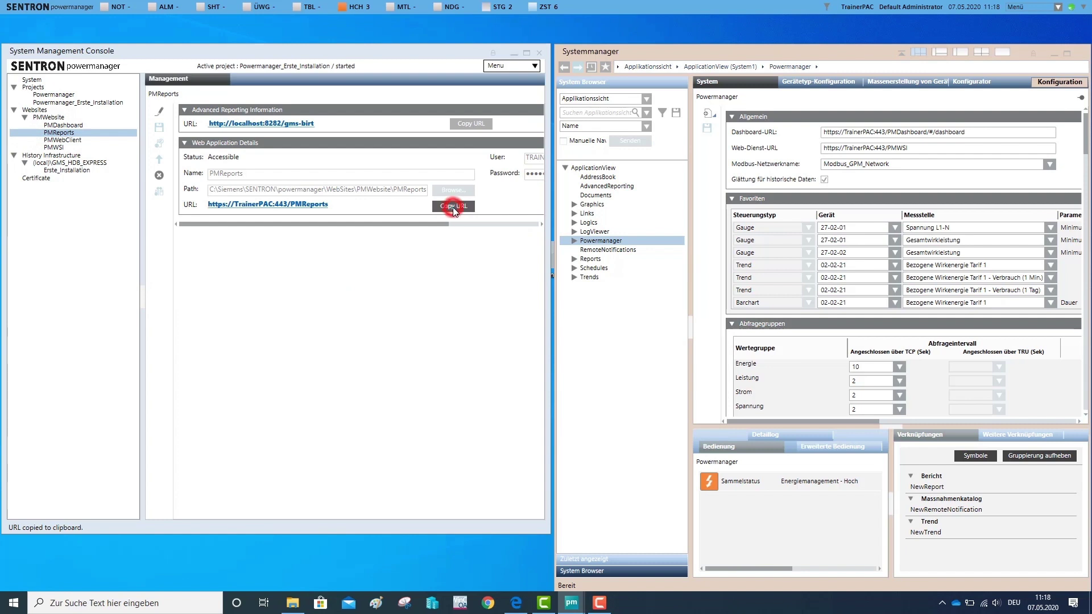
{"action": "left_click", "coordinate": [606, 187]}
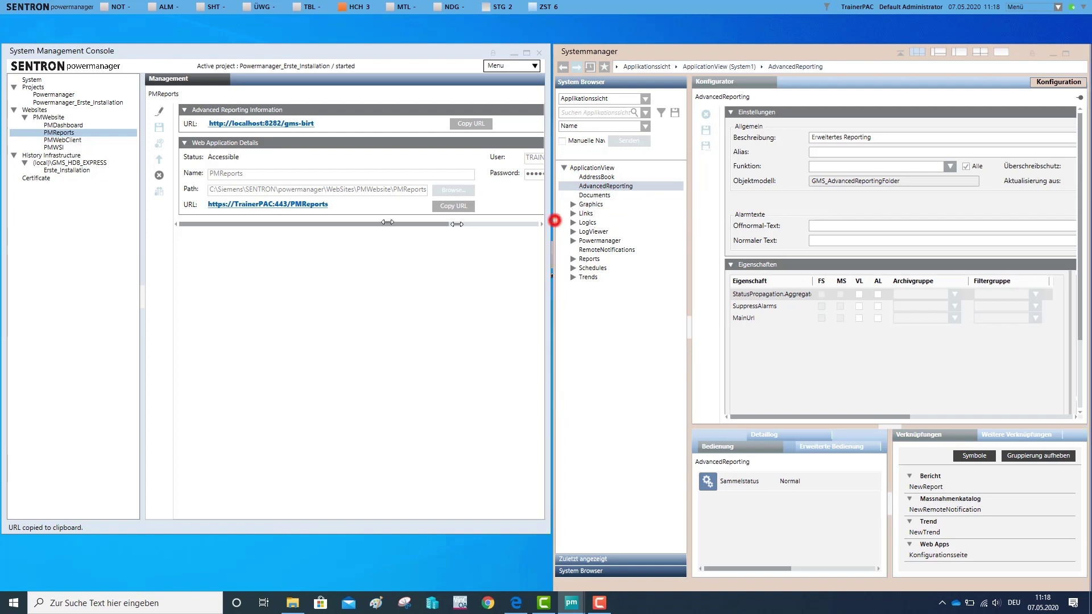
- Widen the Systemmanager and apply the PMReports address as the Haupt-URL value
{"action": "left_click_drag", "start_coordinate": [555, 220], "coordinate": [7, 211]}
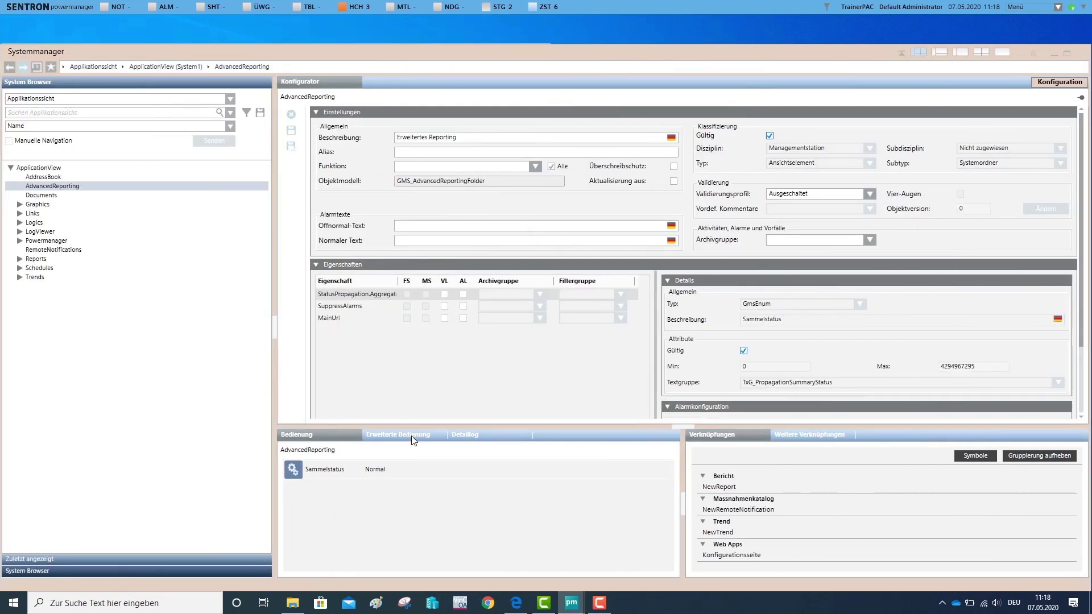
{"action": "left_click", "coordinate": [398, 435]}
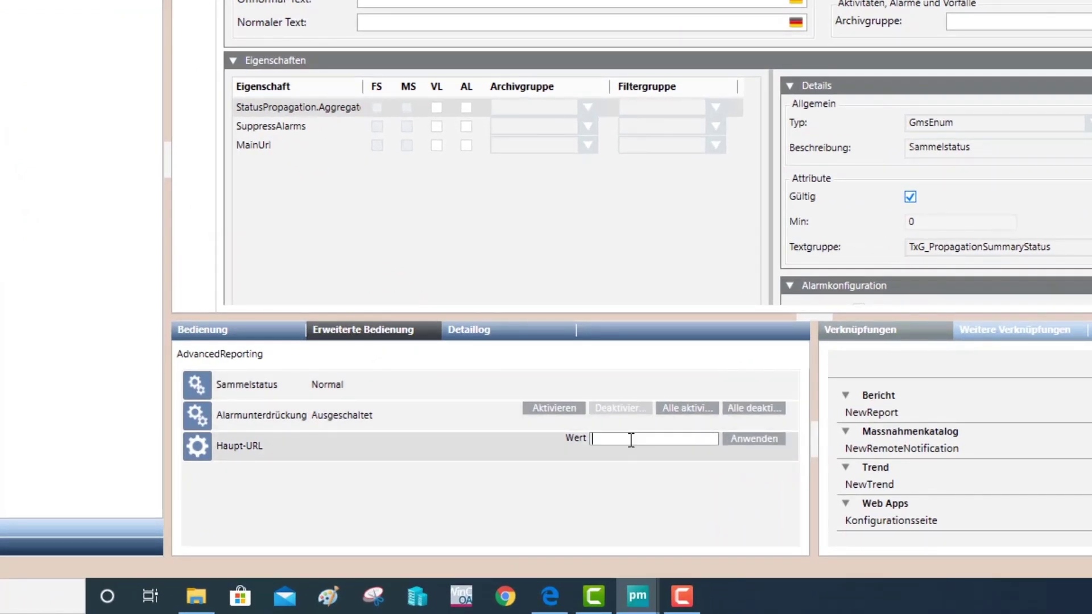
{"action": "type", "text": "https://TrainerPAC:443/PMReports"}
{"action": "left_click", "coordinate": [754, 439]}
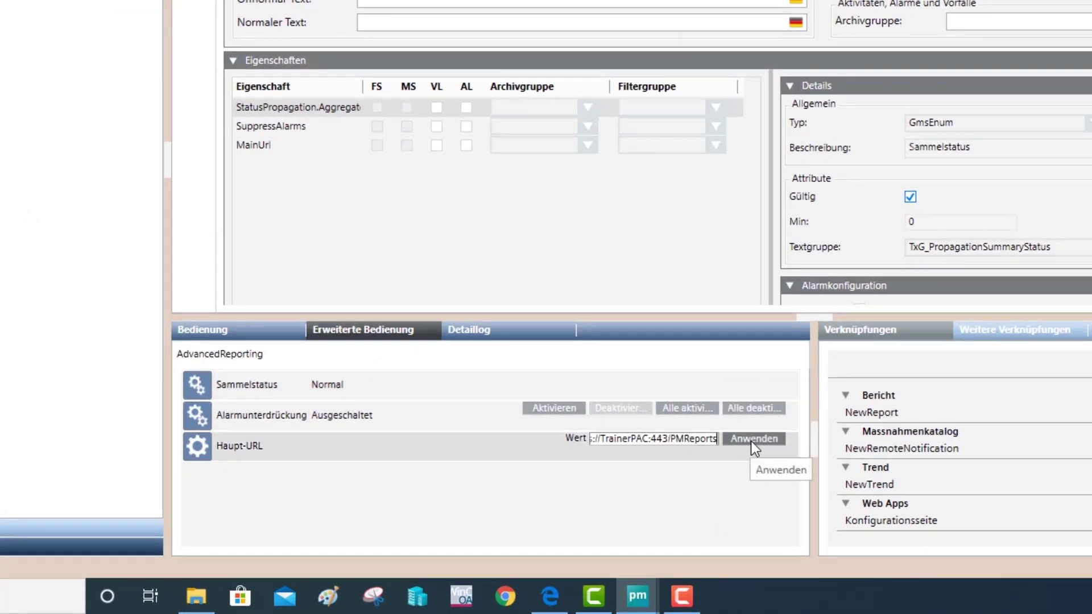